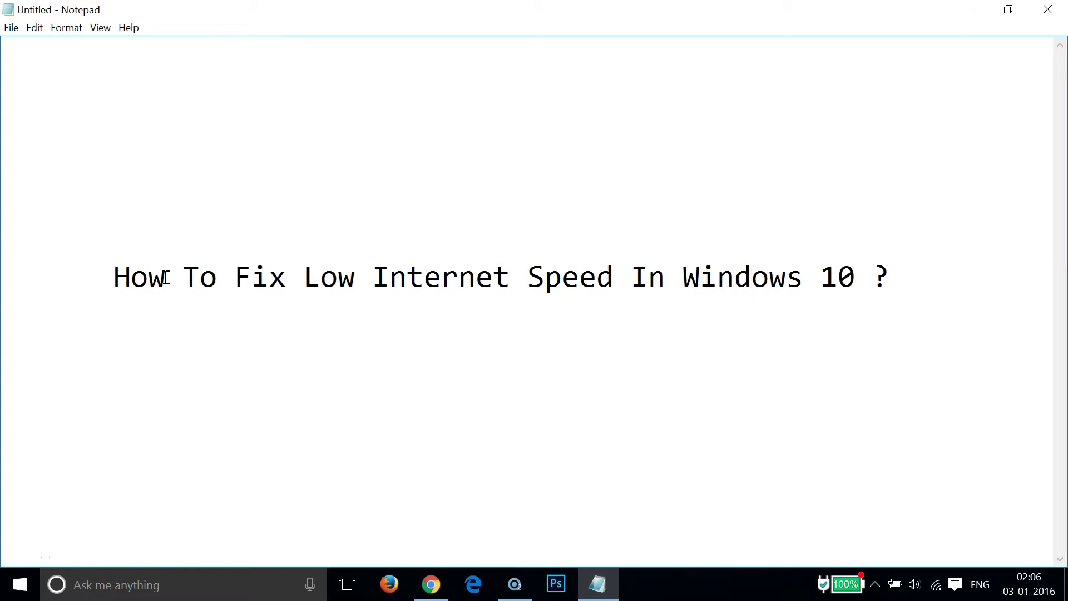
Minimize Notepad and search the taskbar for 'services'
click(959, 9)
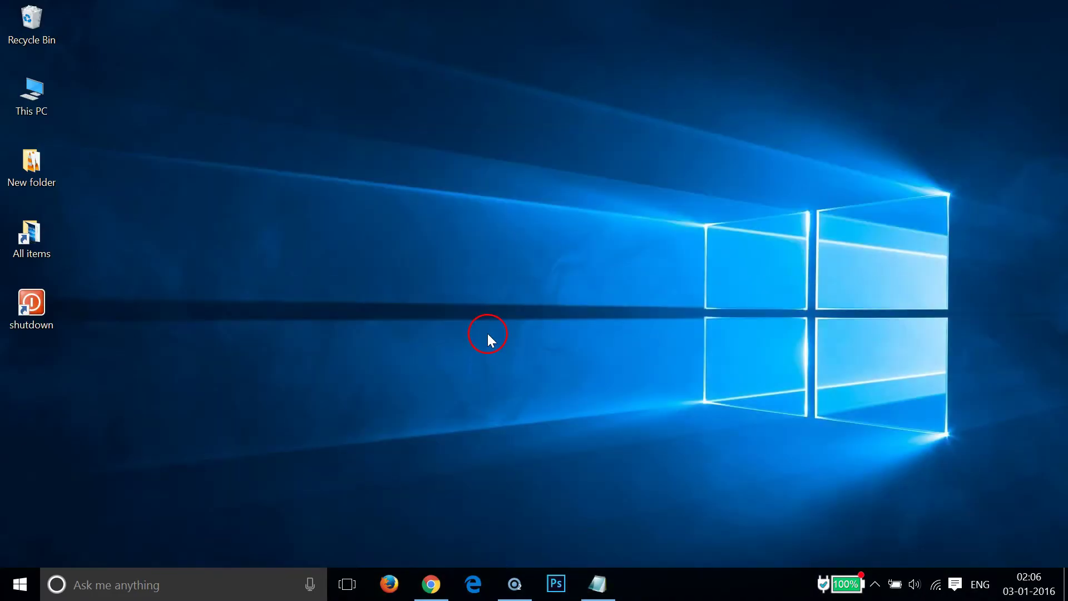
click(145, 585)
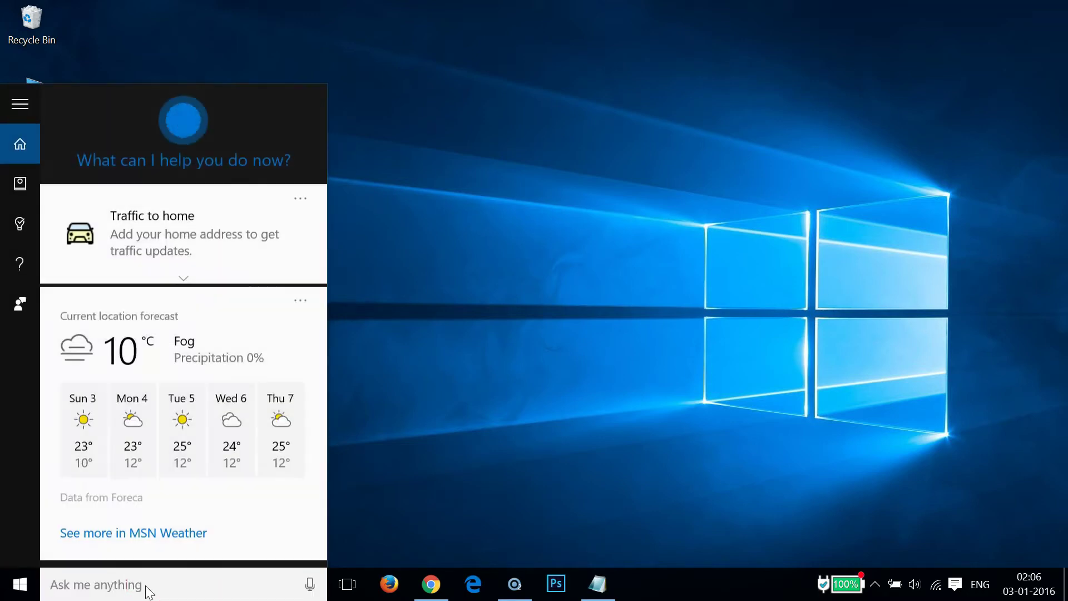
text(servi)
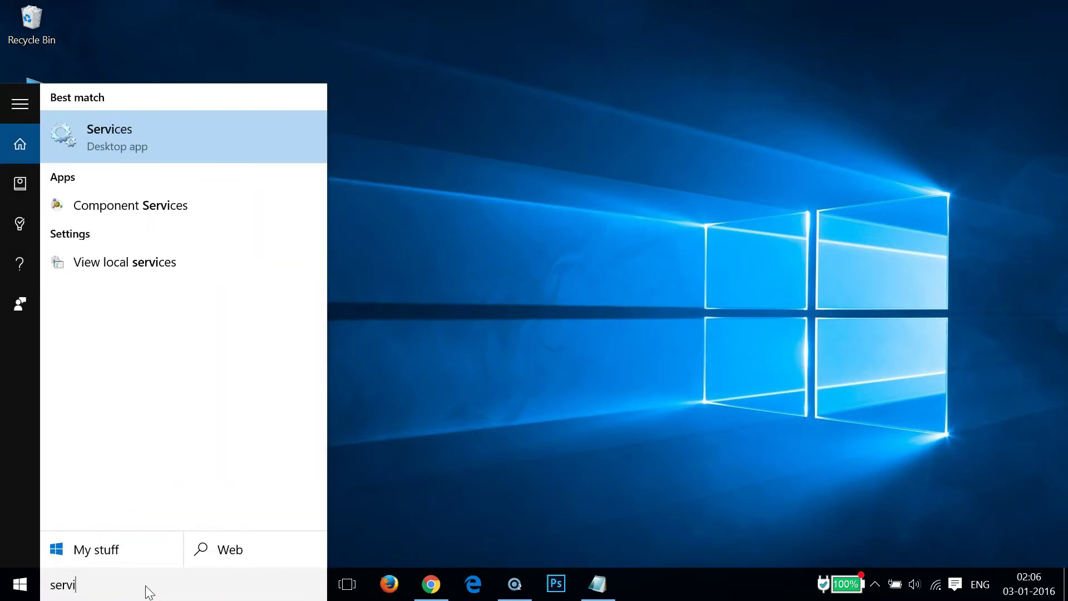
text(ces)
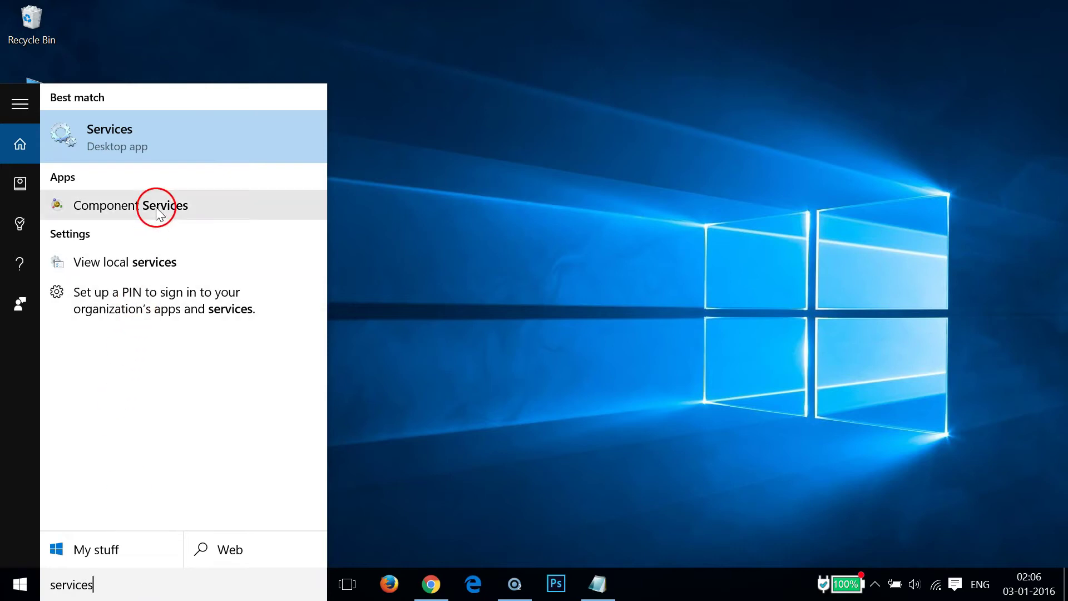
Launch the Services app from the search results and select the Windows Update service
click(172, 148)
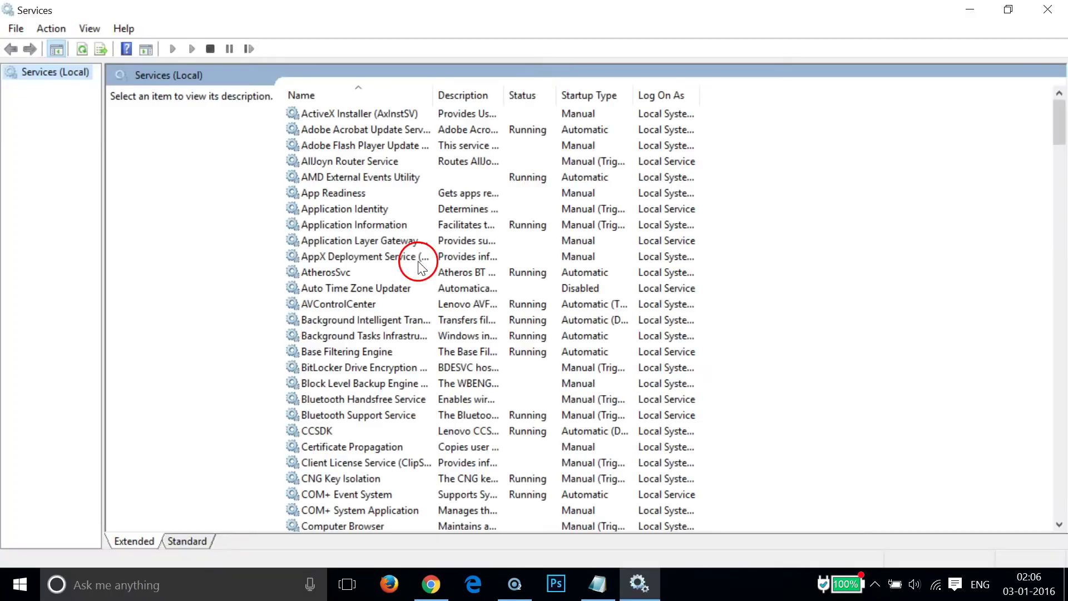
scroll(768, 272, down, 10)
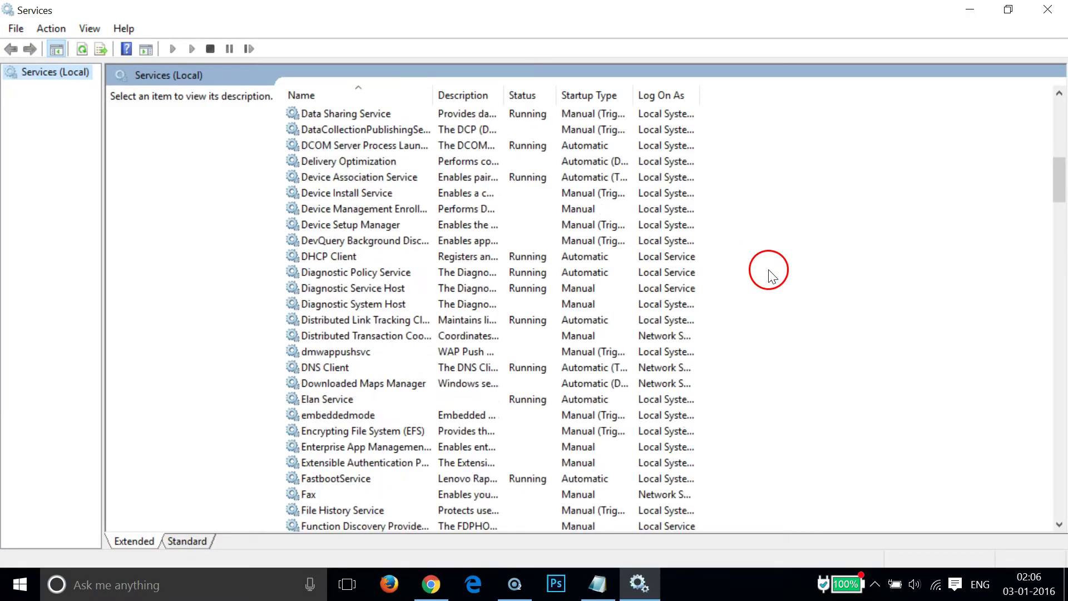
scroll(769, 272, down, 1)
scroll(768, 272, down, 9)
scroll(769, 276, down, 10)
scroll(770, 275, down, 12)
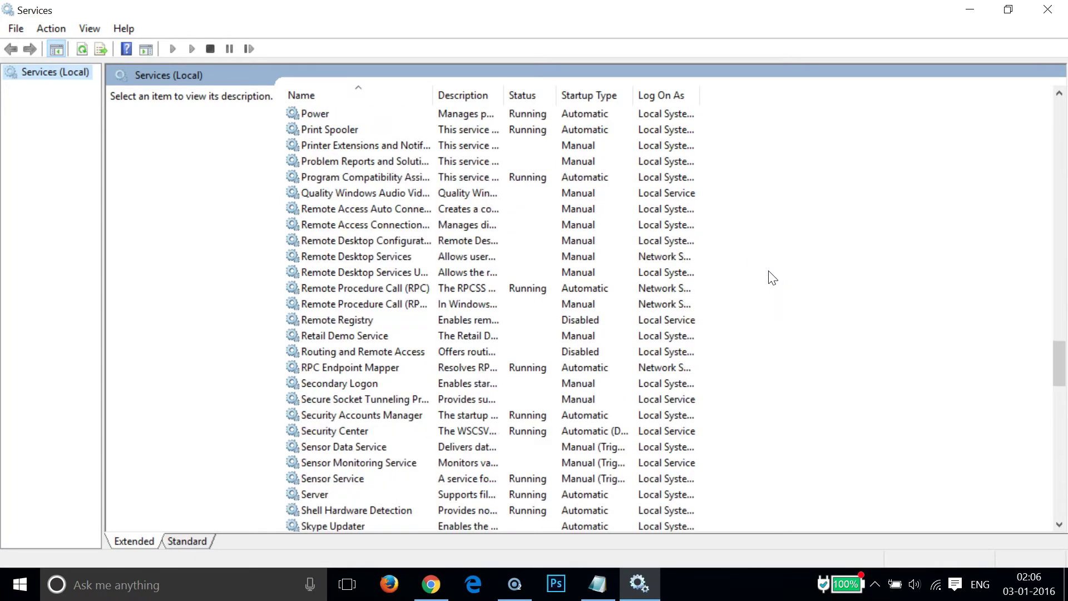
scroll(770, 275, down, 12)
scroll(769, 275, down, 12)
scroll(769, 276, down, 1)
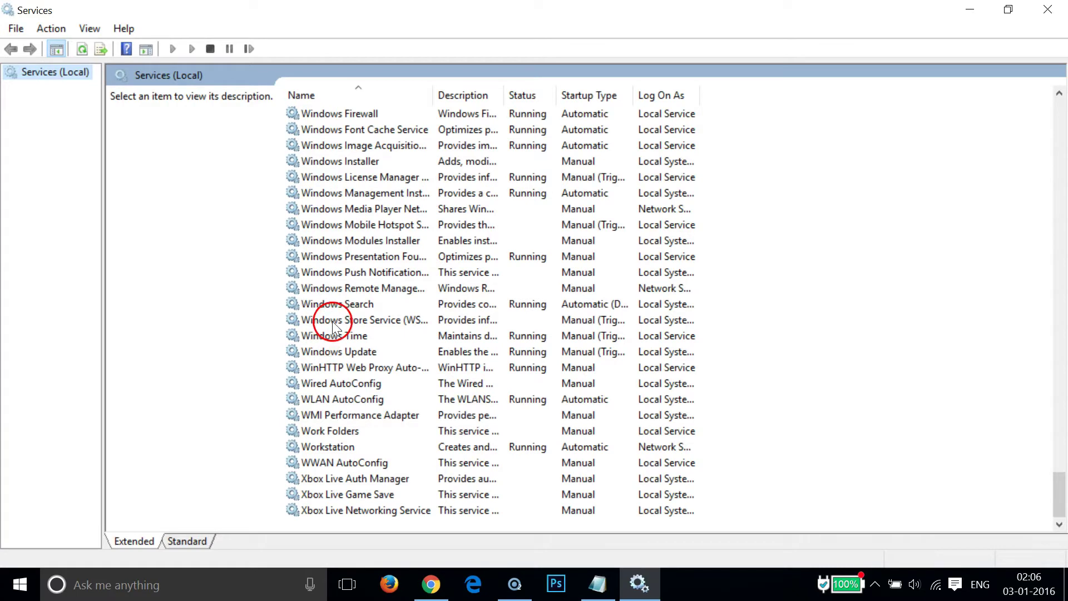
click(340, 352)
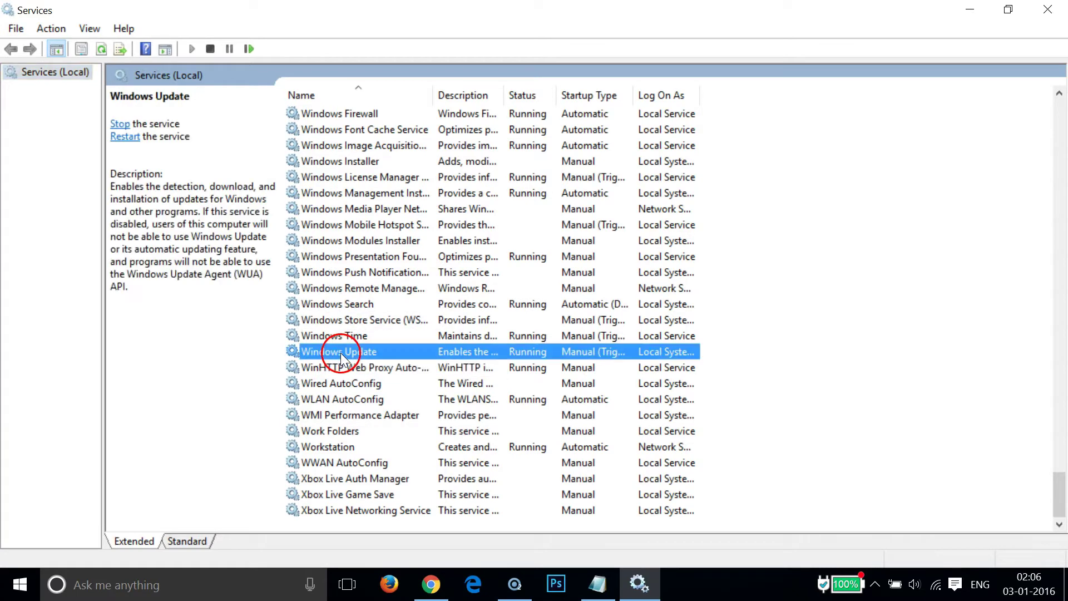
Stop Windows Update, set its startup type to Disabled, apply, and recheck its properties
double_click(382, 351)
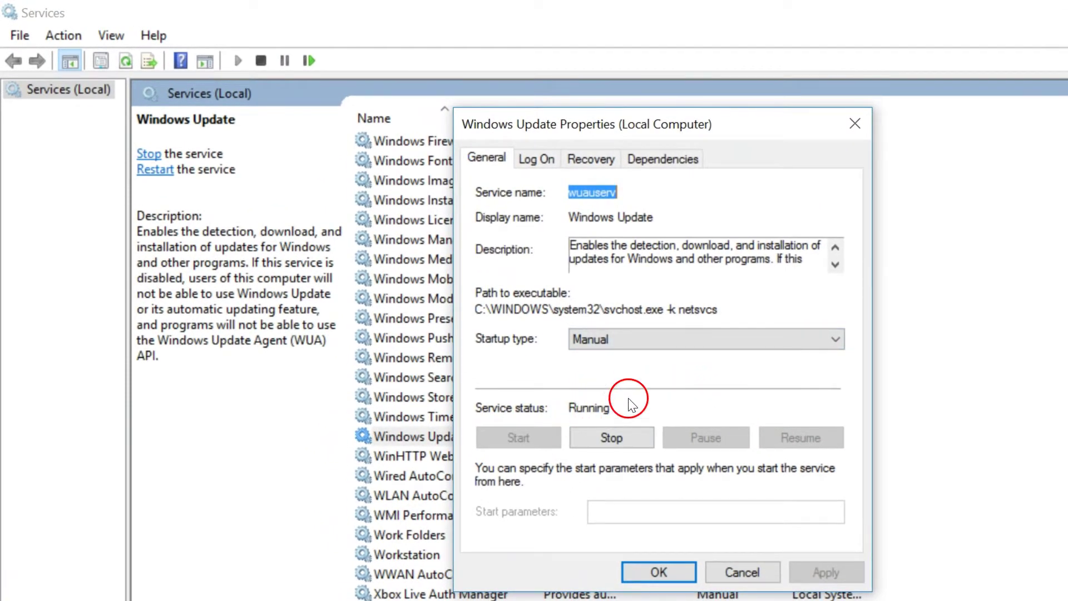
click(602, 342)
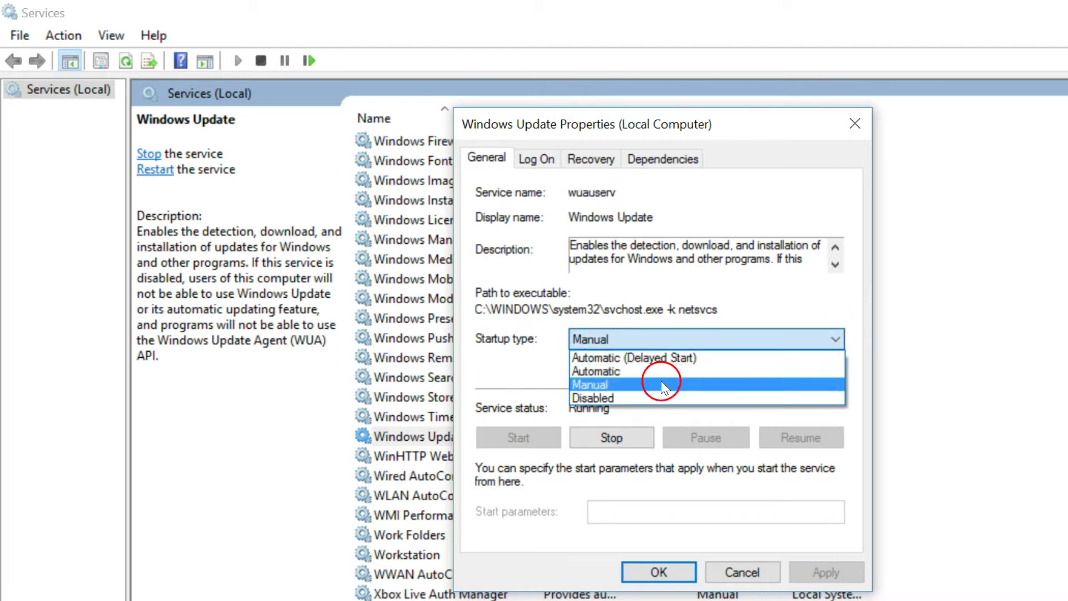
click(637, 398)
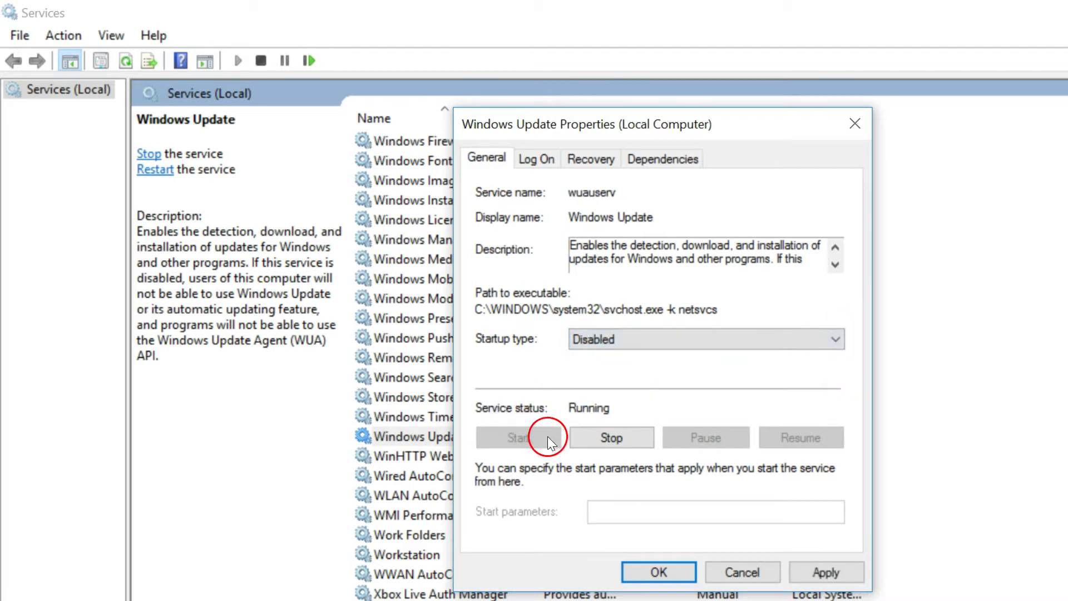
click(599, 438)
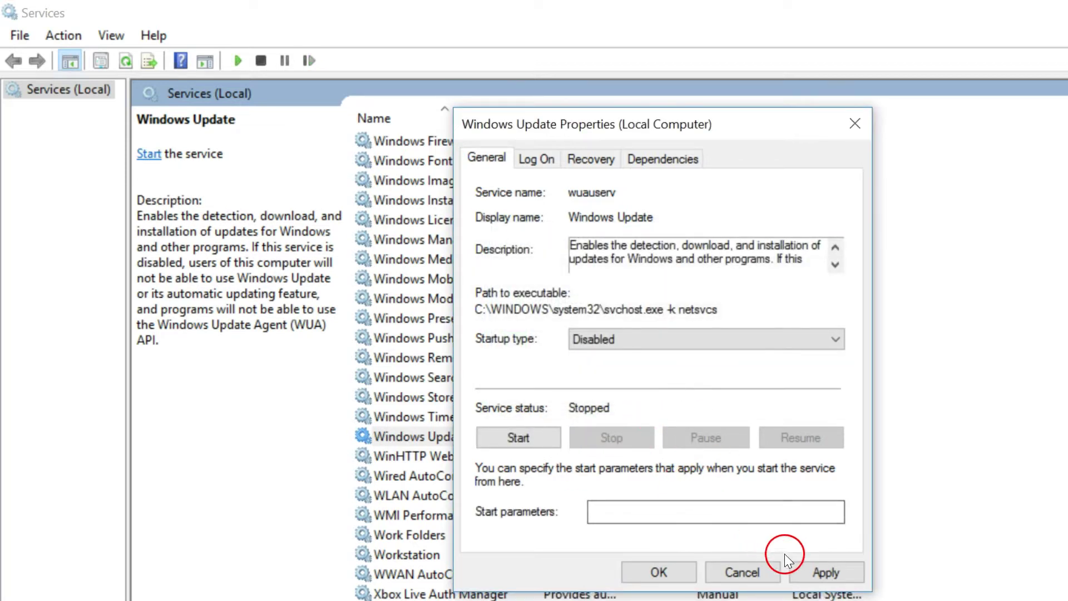
click(826, 573)
click(670, 570)
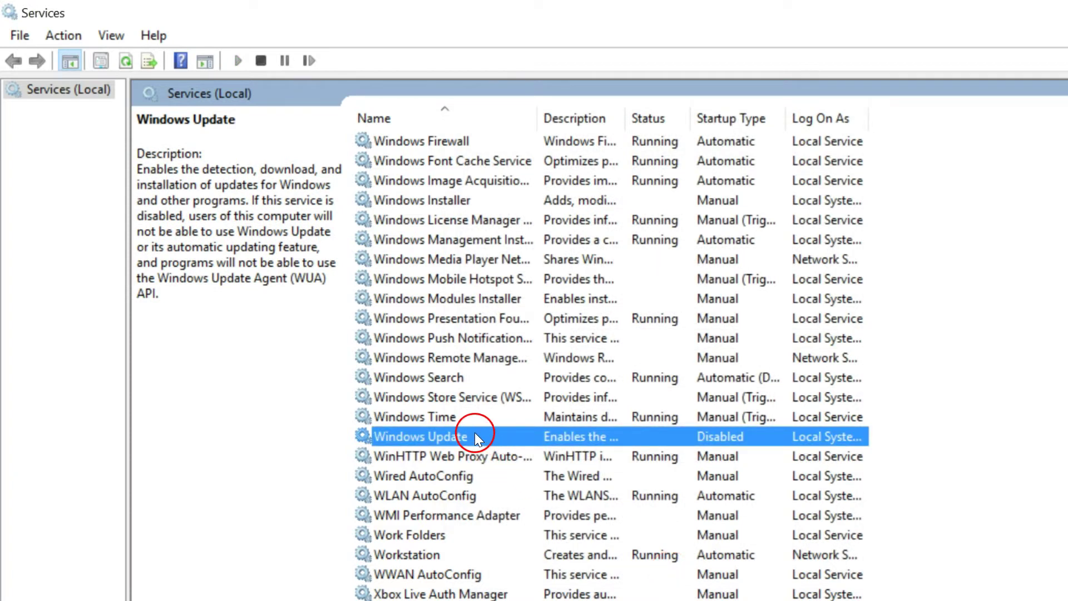
double_click(475, 434)
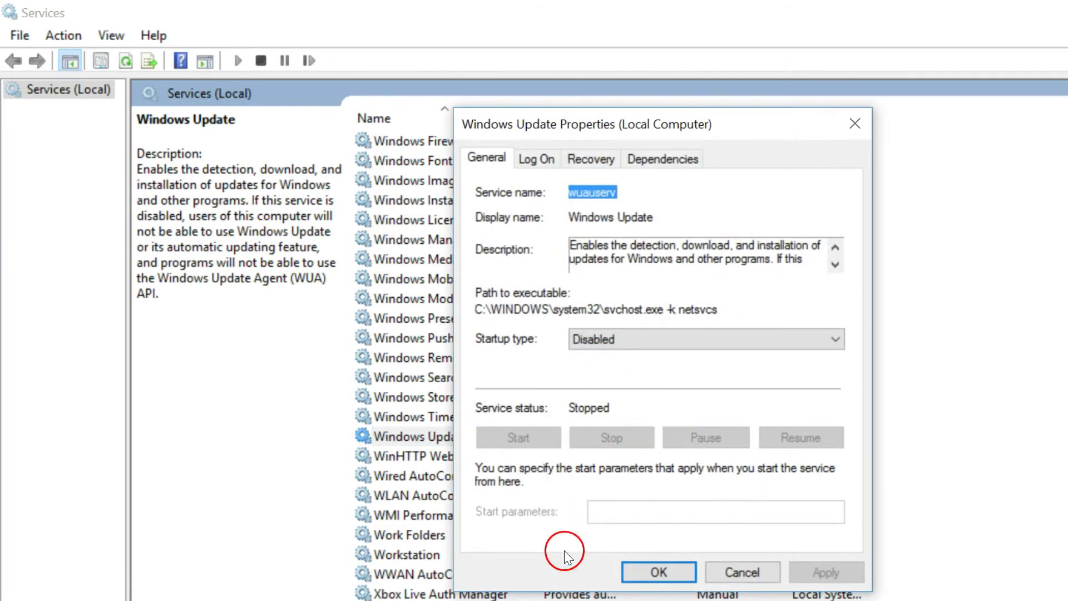
click(660, 571)
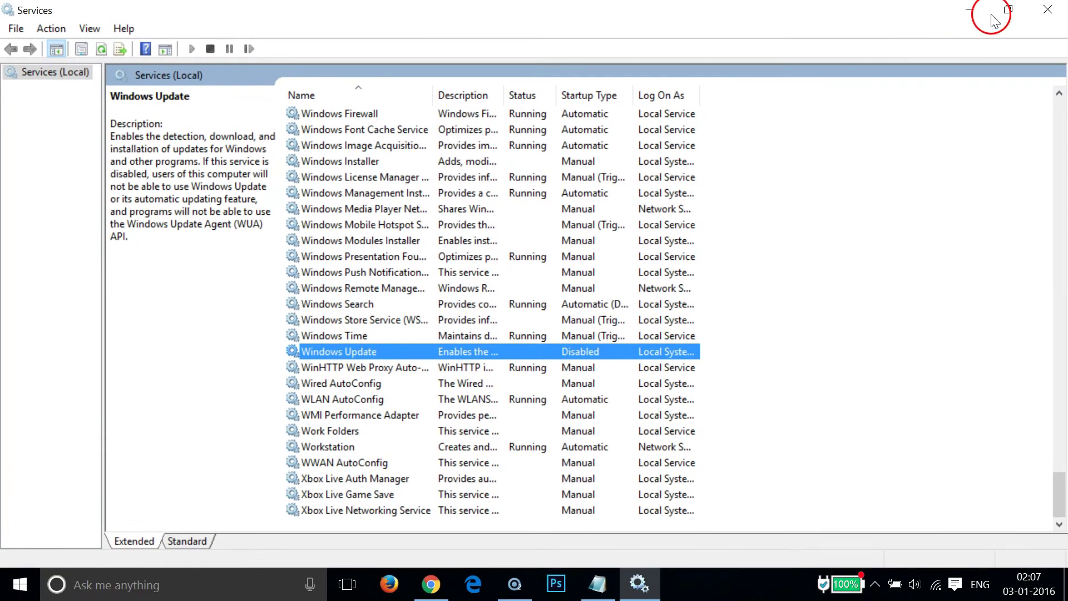
Close Services, launch Settings from Start, visit System, then return to the main categories
click(1048, 9)
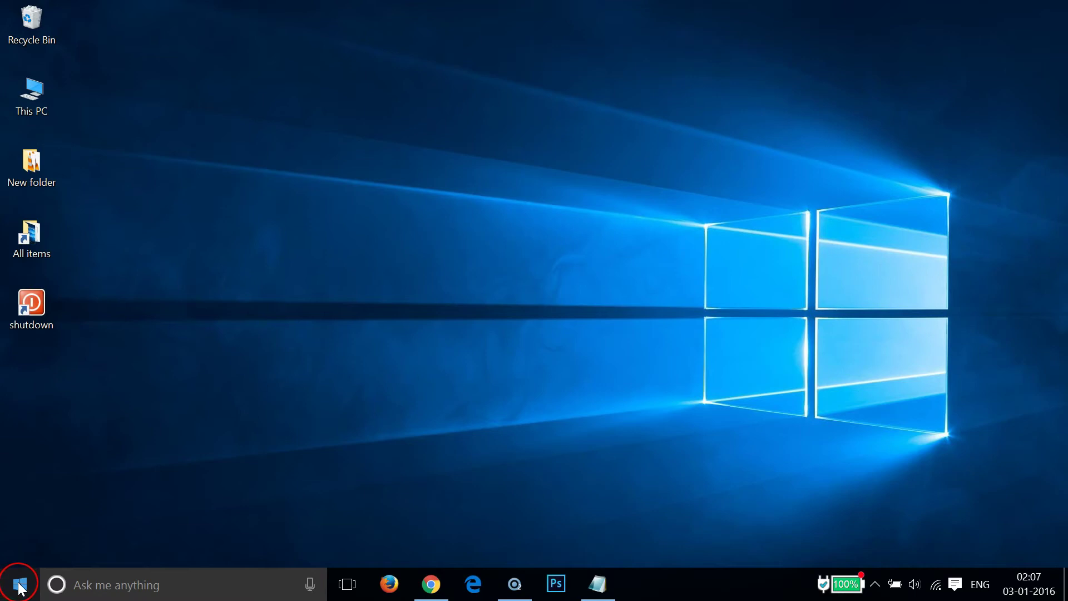
click(20, 588)
click(104, 490)
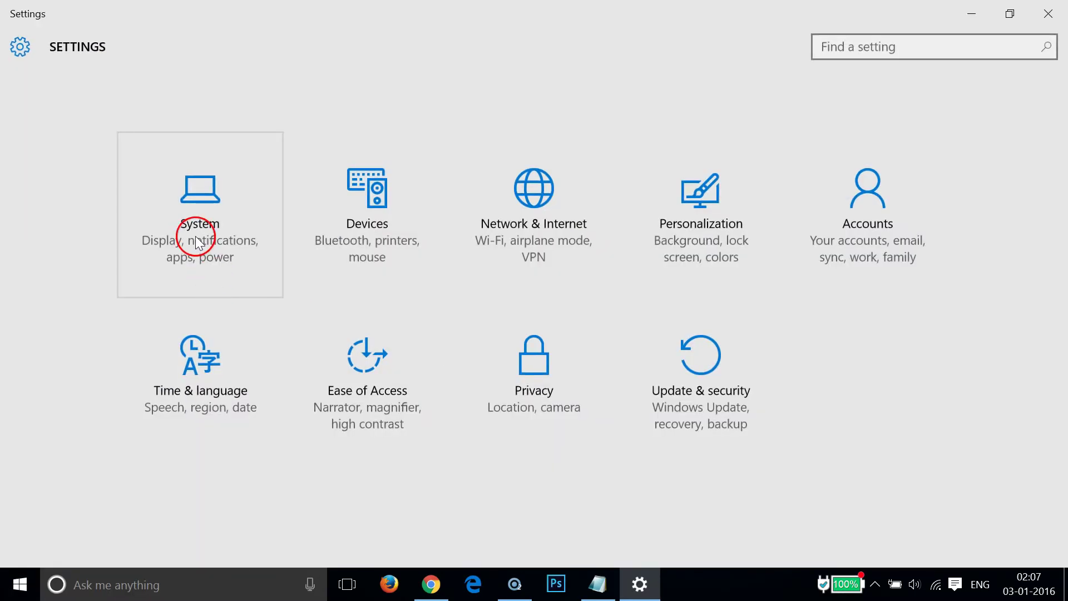
click(198, 241)
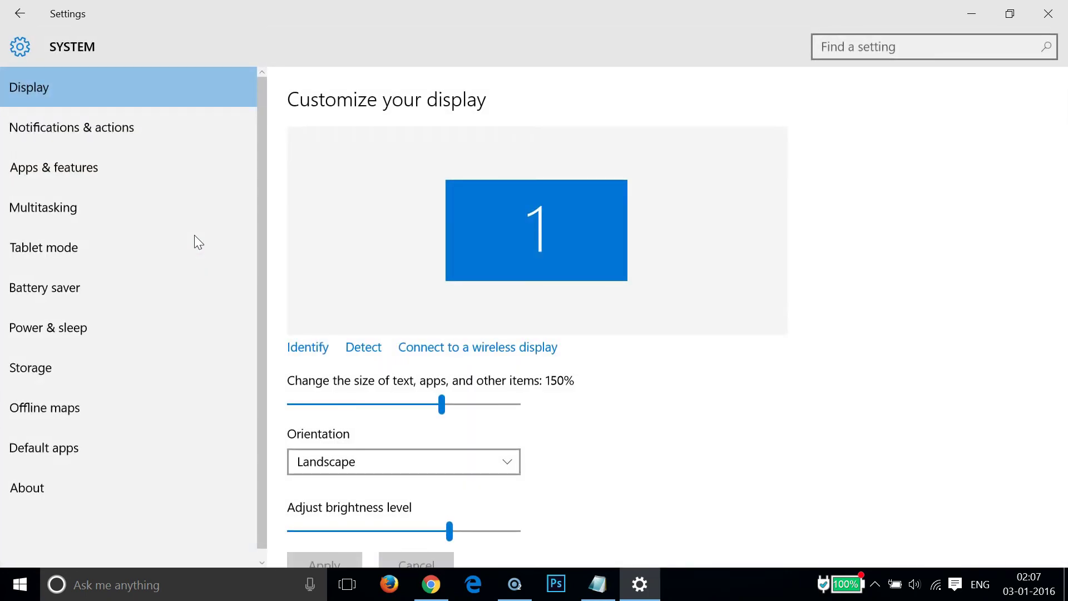
click(14, 14)
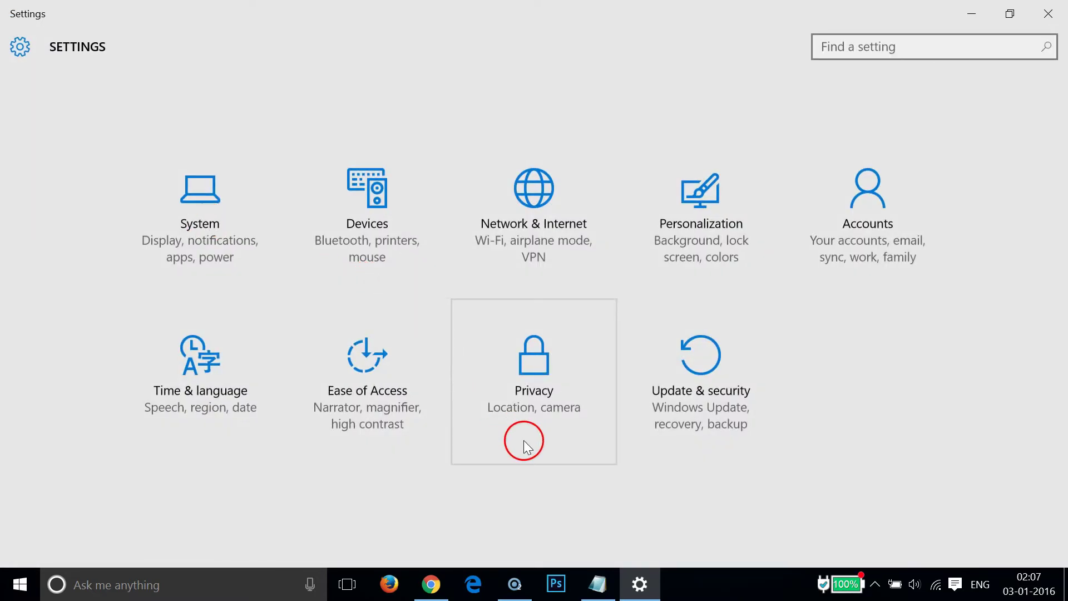
Go to Privacy and choose Background apps in the left pane
click(543, 388)
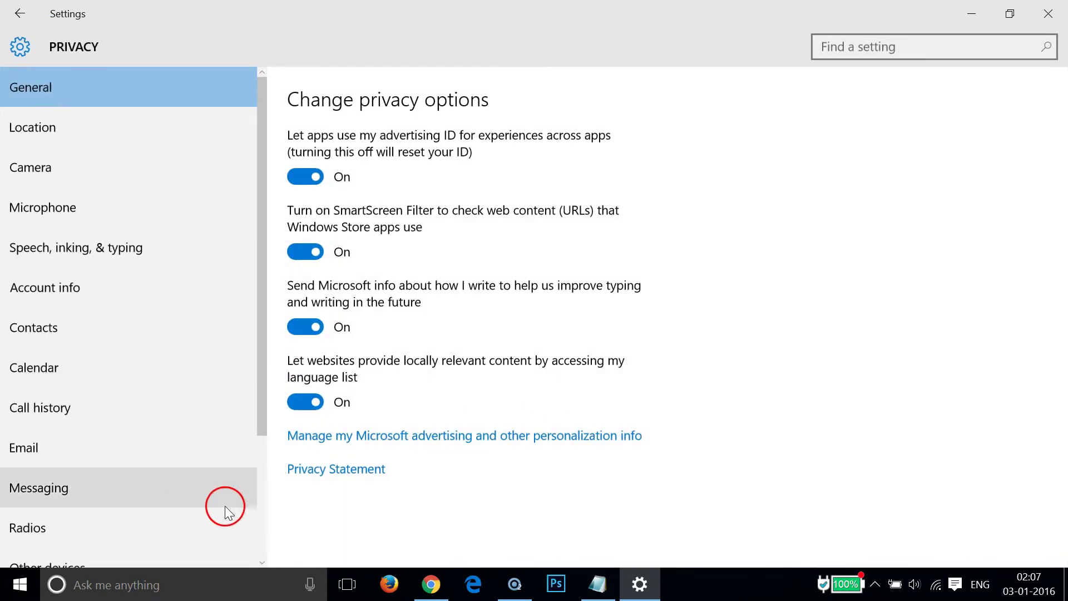
scroll(92, 389, down, 1)
scroll(91, 388, down, 3)
scroll(90, 389, down, 1)
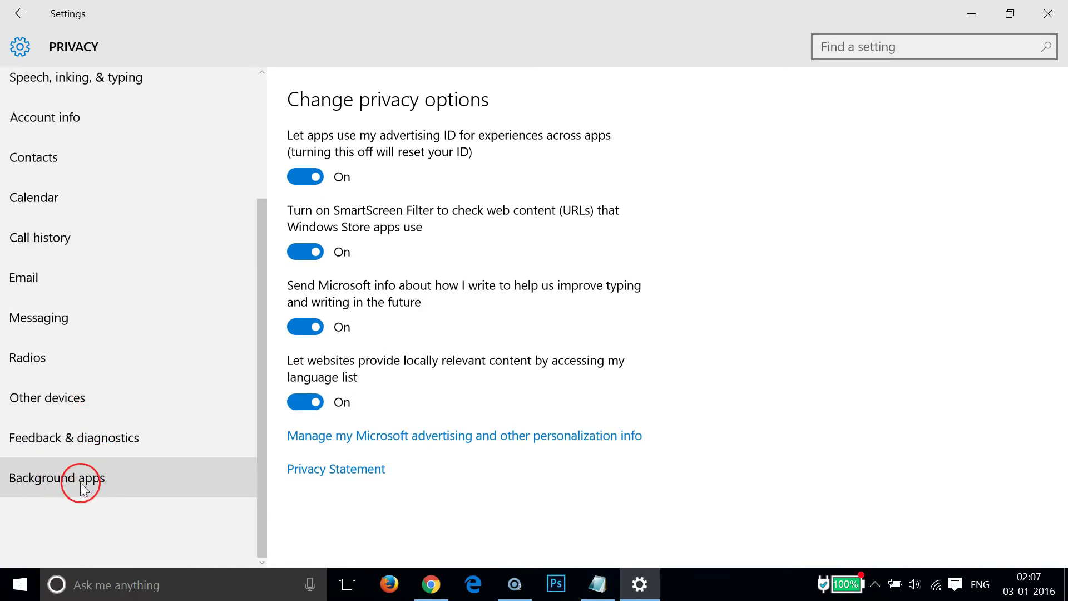
click(59, 483)
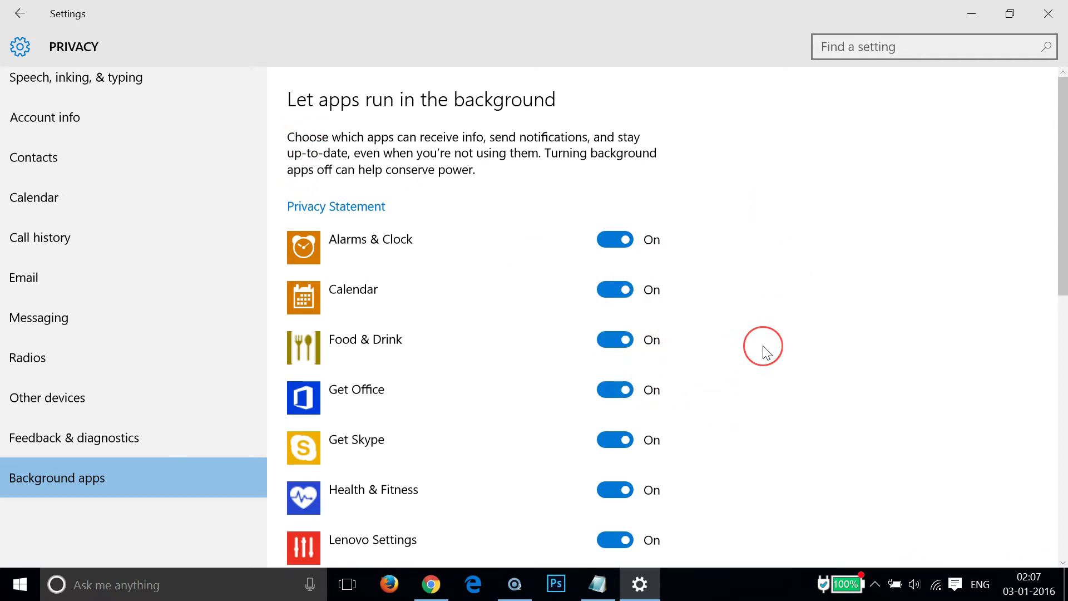
scroll(762, 351, down, 2)
scroll(763, 351, up, 3)
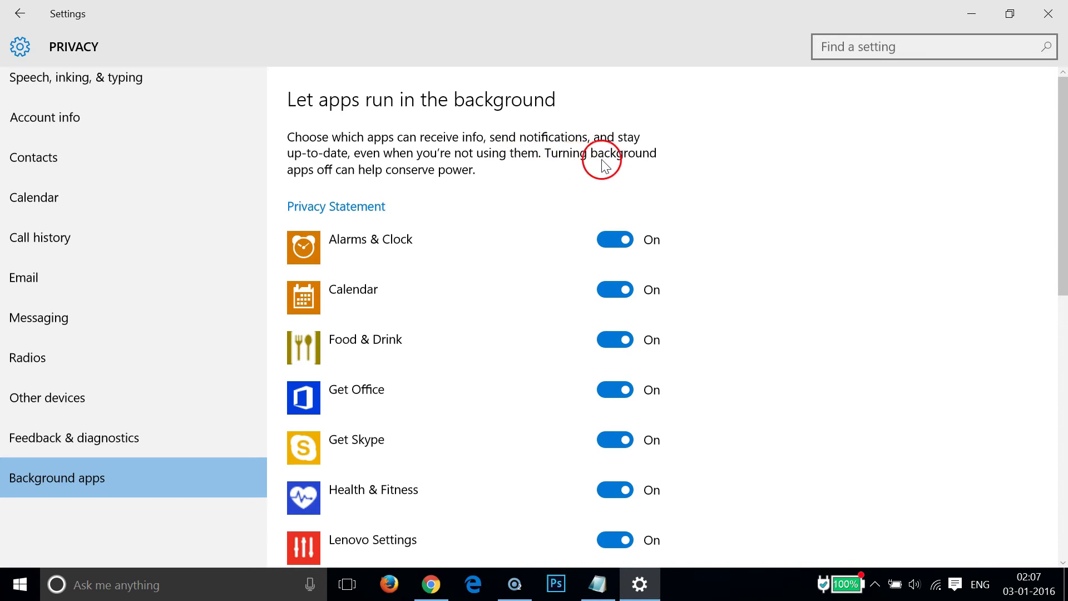
scroll(723, 250, down, 2)
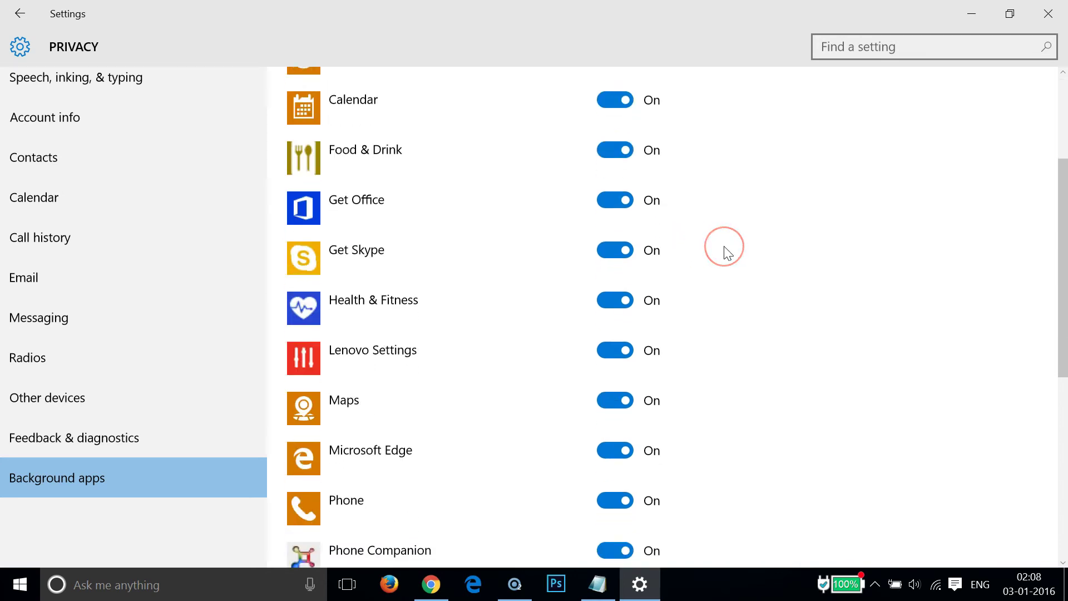
scroll(723, 250, down, 4)
scroll(725, 254, down, 1)
scroll(724, 254, up, 7)
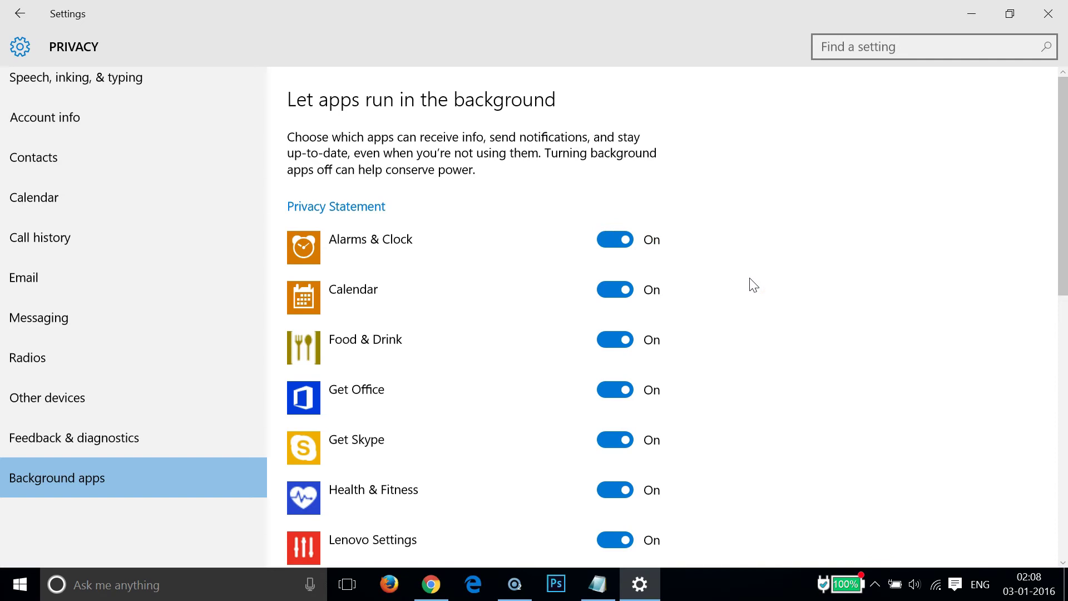
Turn off background running for Alarms & Clock, Calendar, Food & Drink, Get Office, Get Skype and Health & Fitness
click(609, 244)
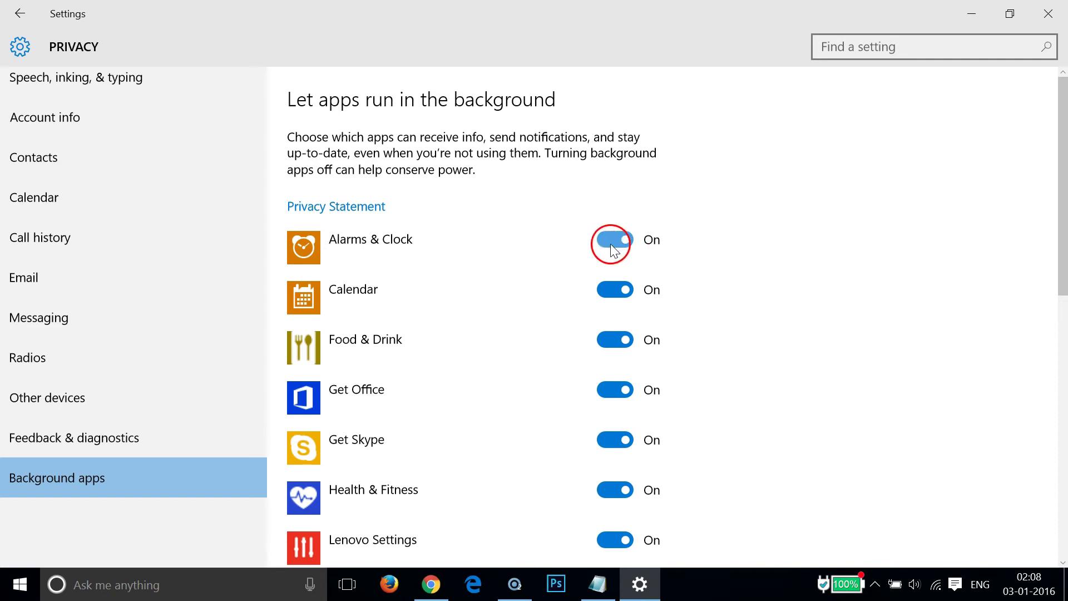
click(615, 289)
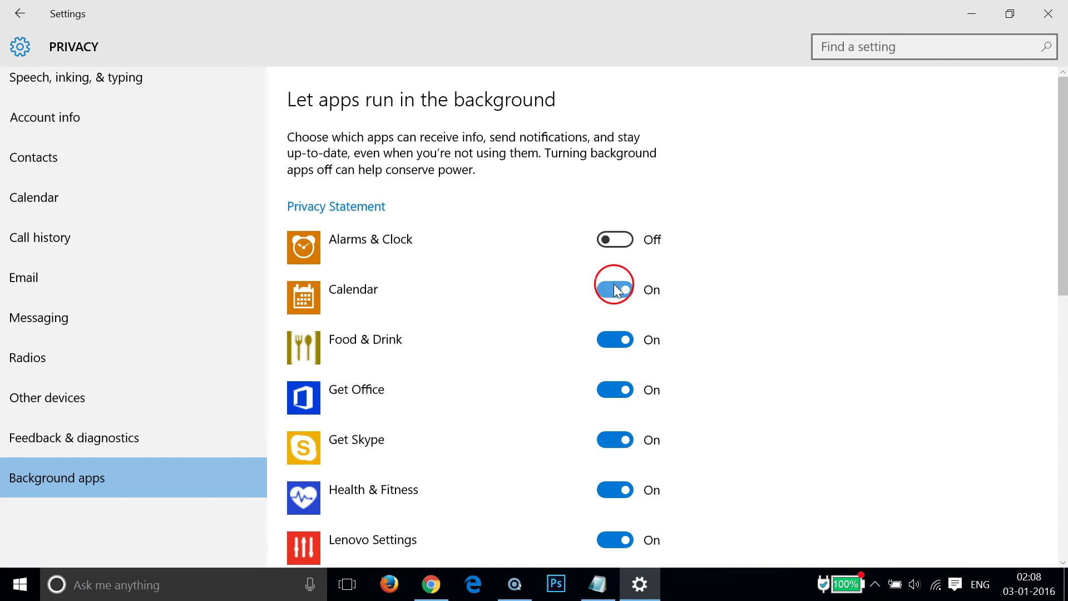
scroll(738, 322, down, 1)
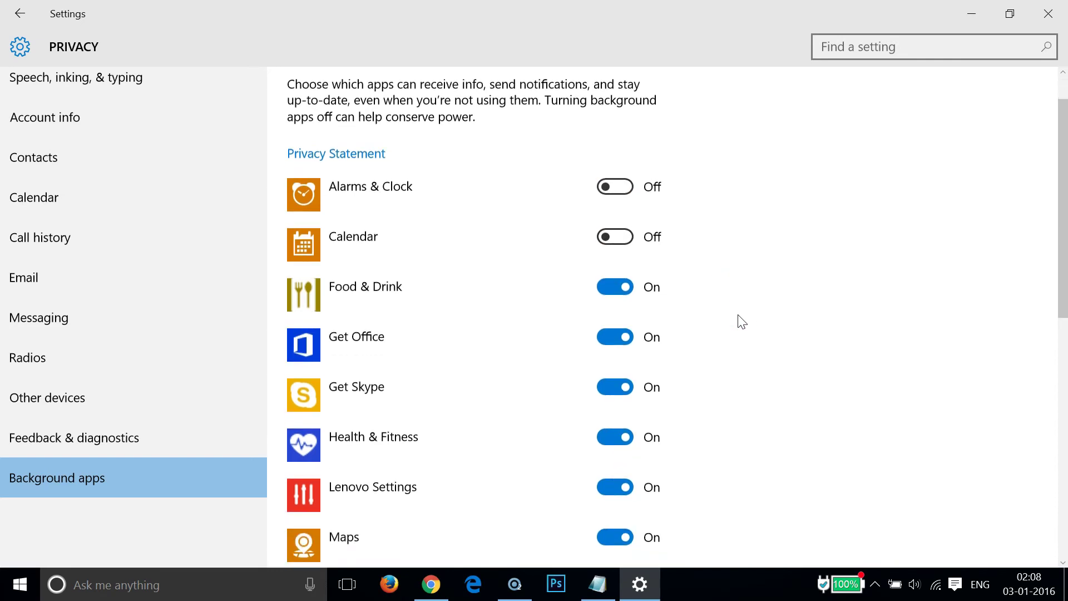
scroll(738, 321, down, 2)
click(629, 177)
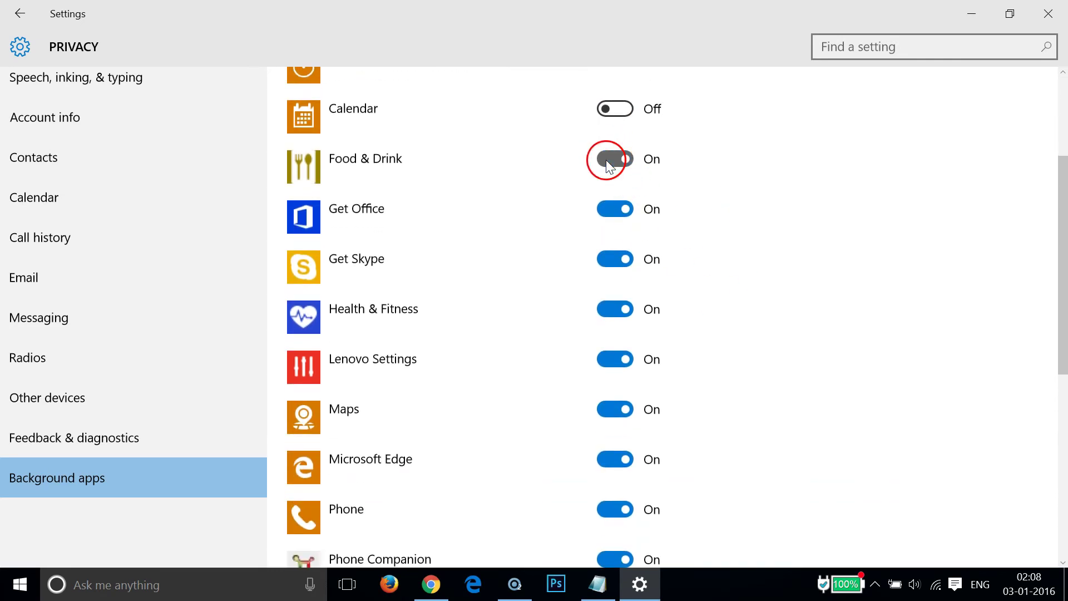
click(608, 218)
click(613, 257)
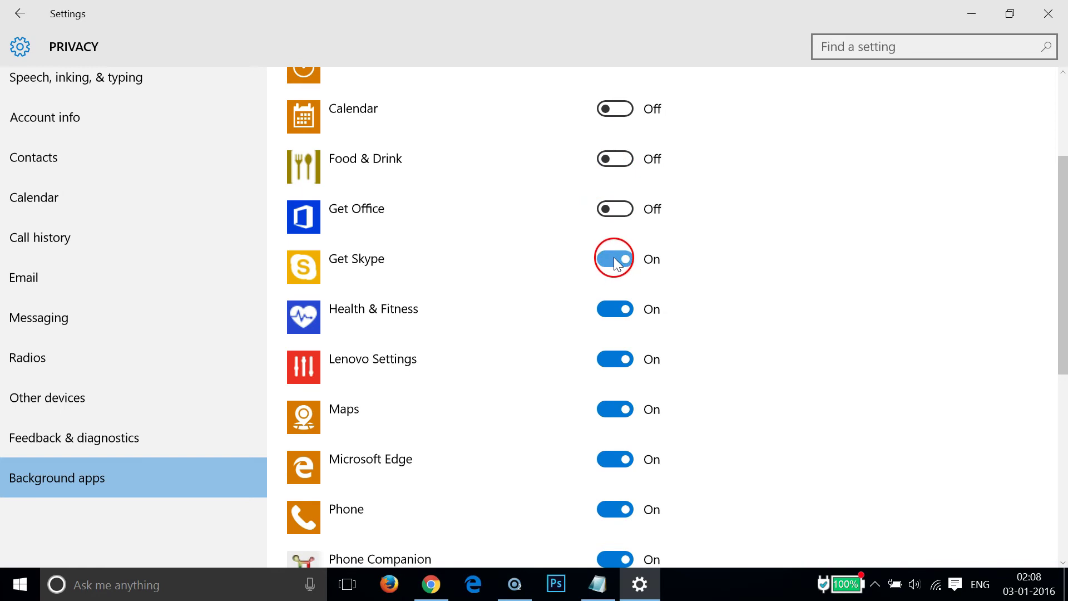
click(616, 316)
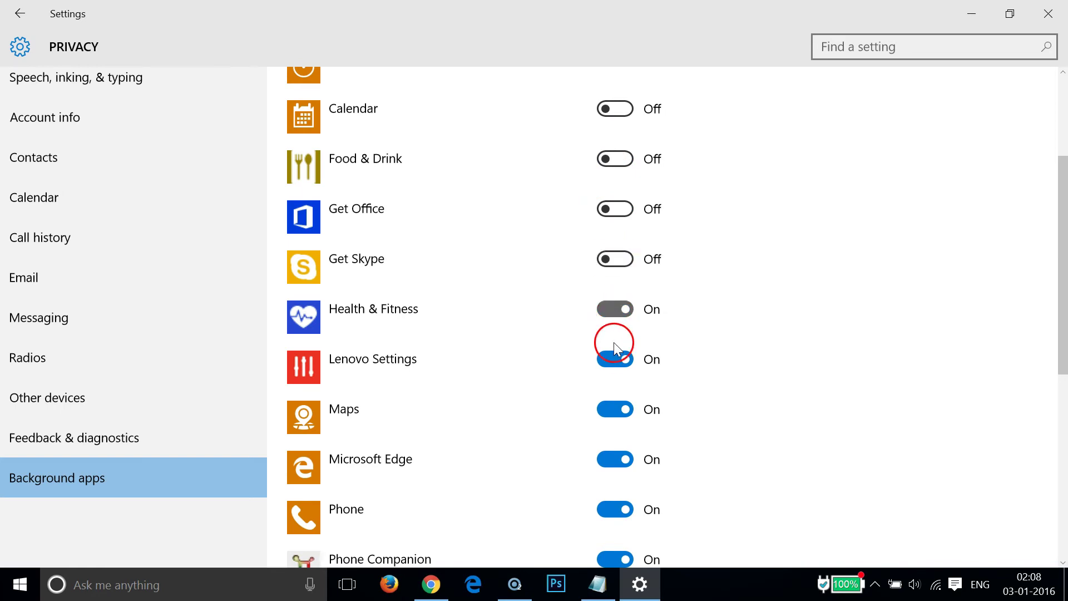
scroll(758, 353, down, 3)
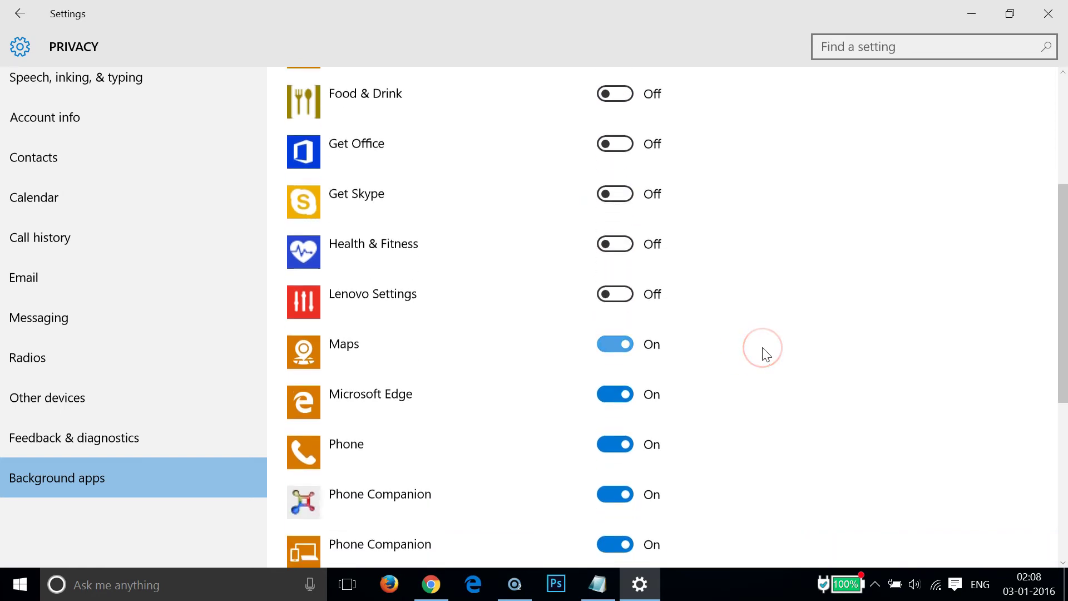
Turn off Lenovo Settings, Maps, Microsoft Edge, Phone, both Phone Companions, Photos and PowerDVD
click(607, 233)
click(607, 235)
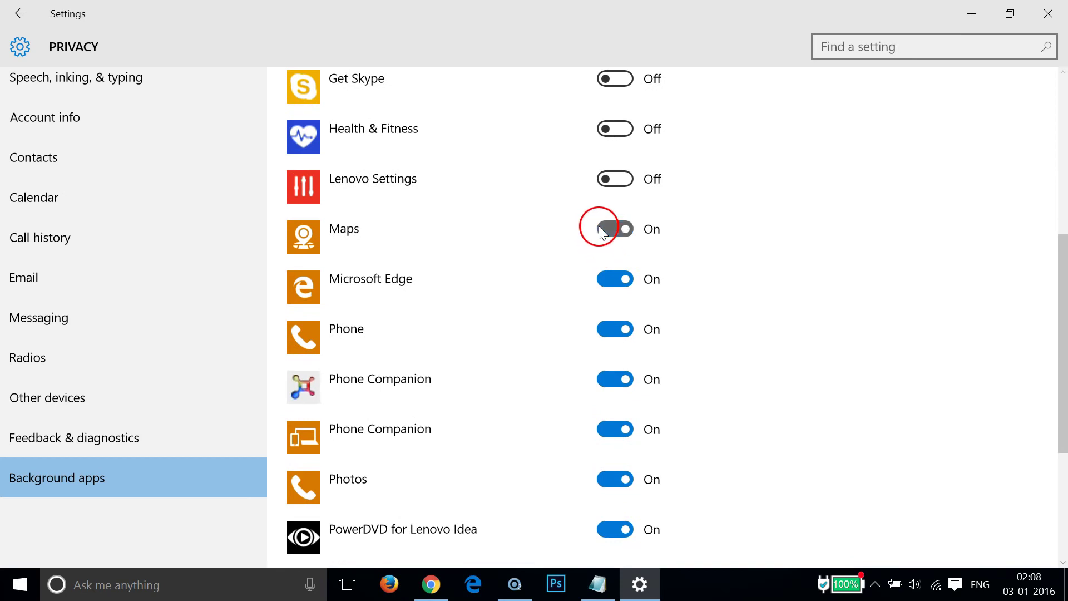
click(608, 283)
click(609, 332)
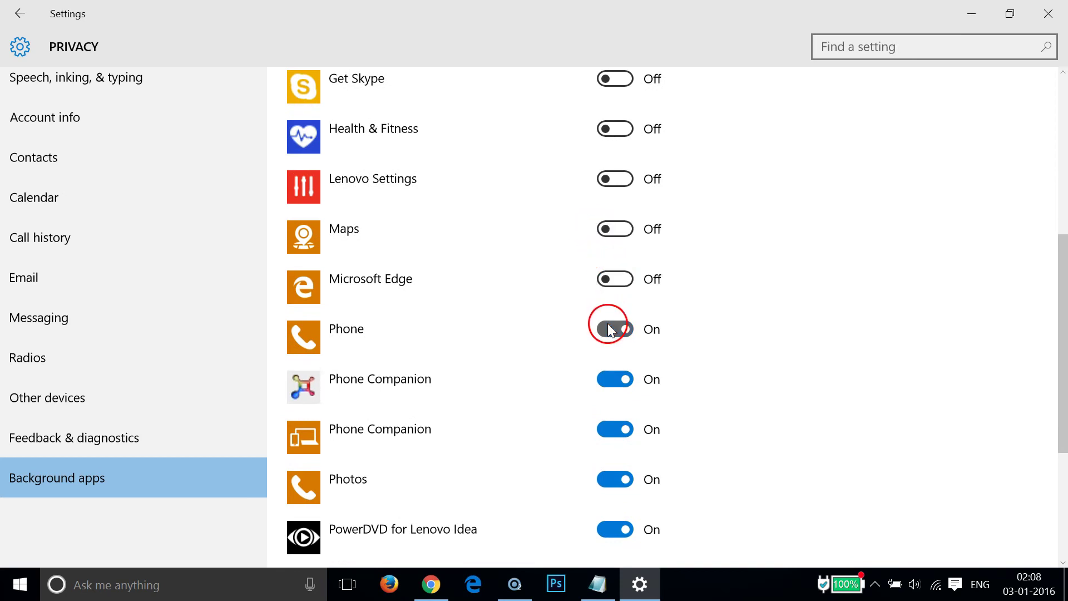
click(609, 384)
click(608, 432)
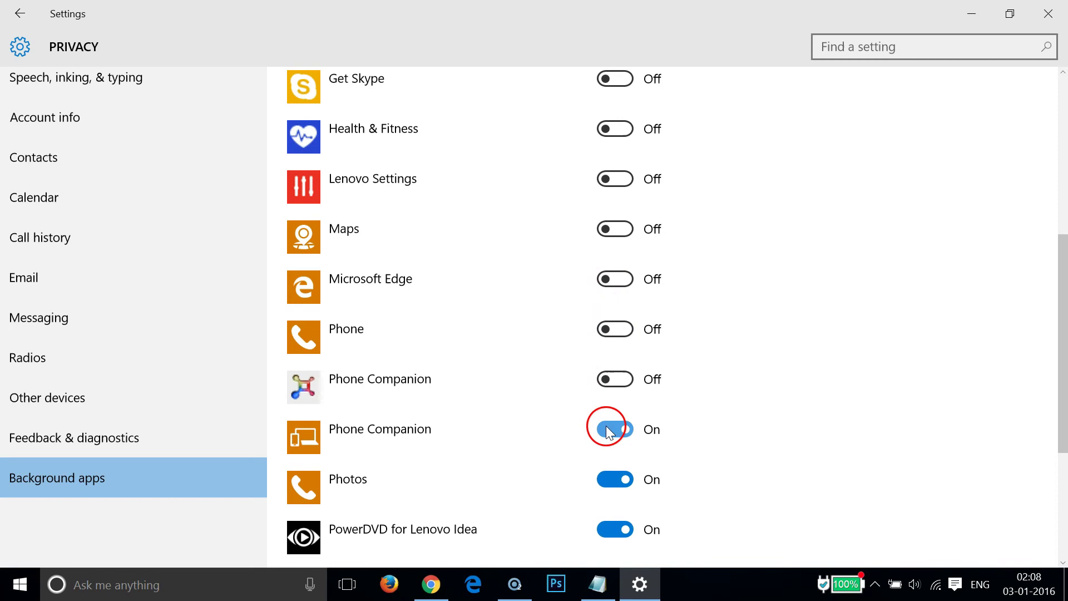
click(609, 478)
click(613, 528)
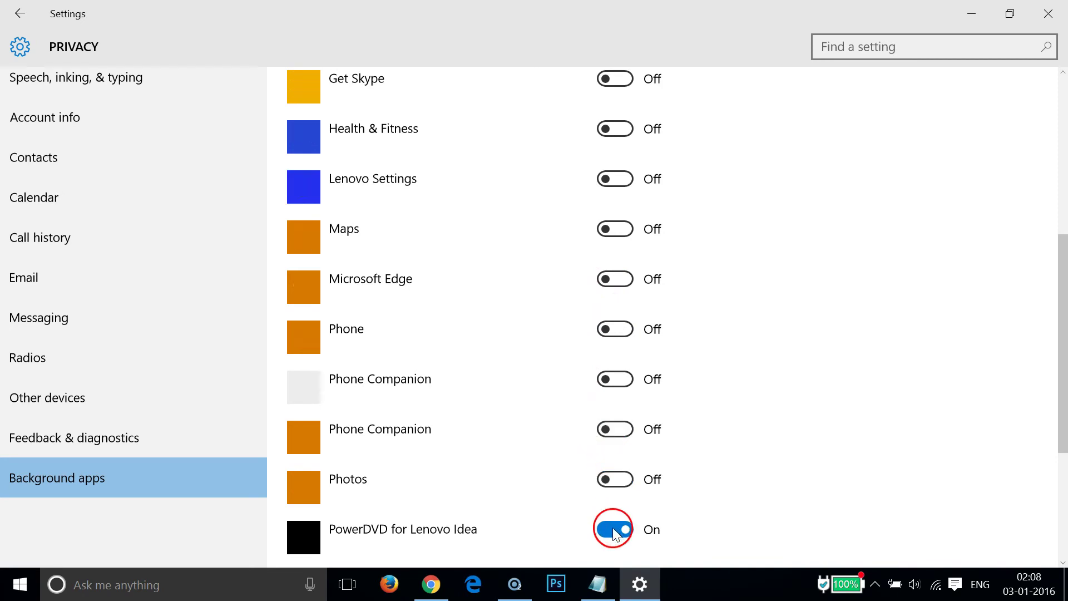
scroll(767, 425, down, 3)
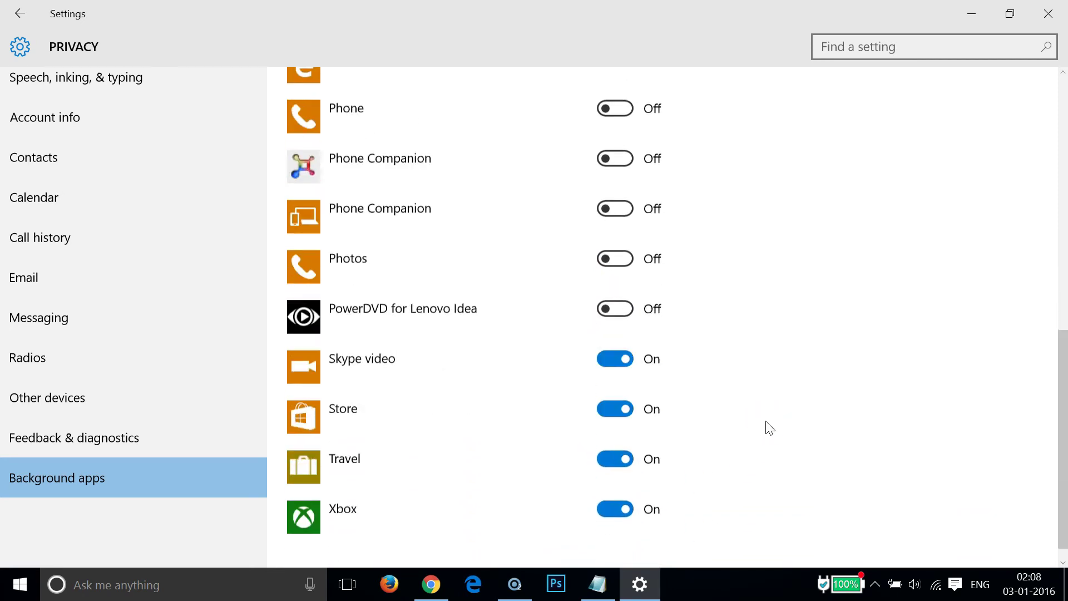
Turn off background running for Skype video, Store, Travel and Xbox
click(626, 341)
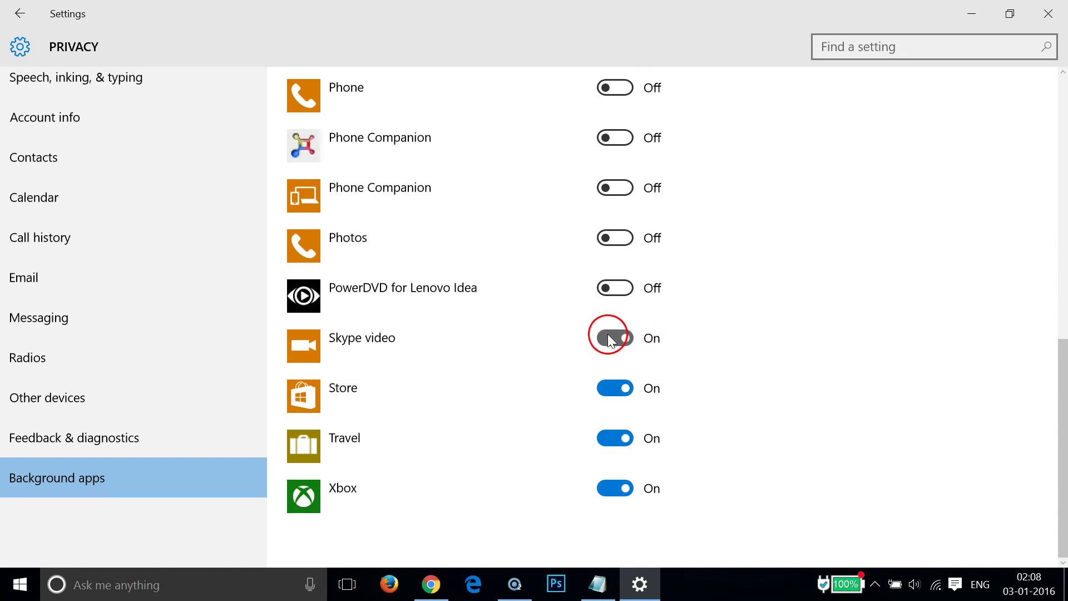
click(611, 390)
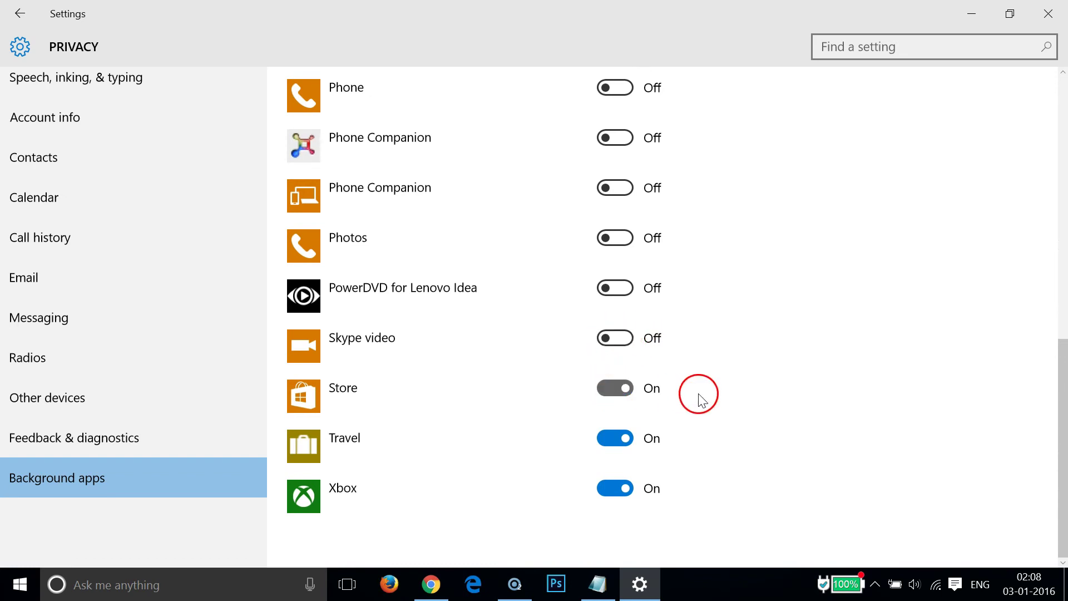
click(608, 444)
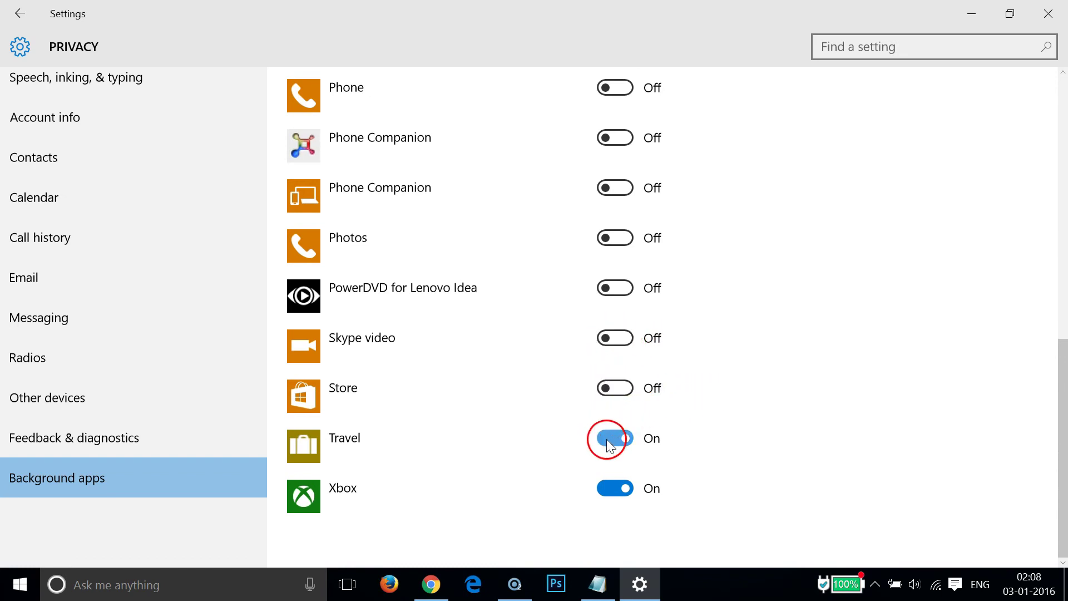
click(611, 493)
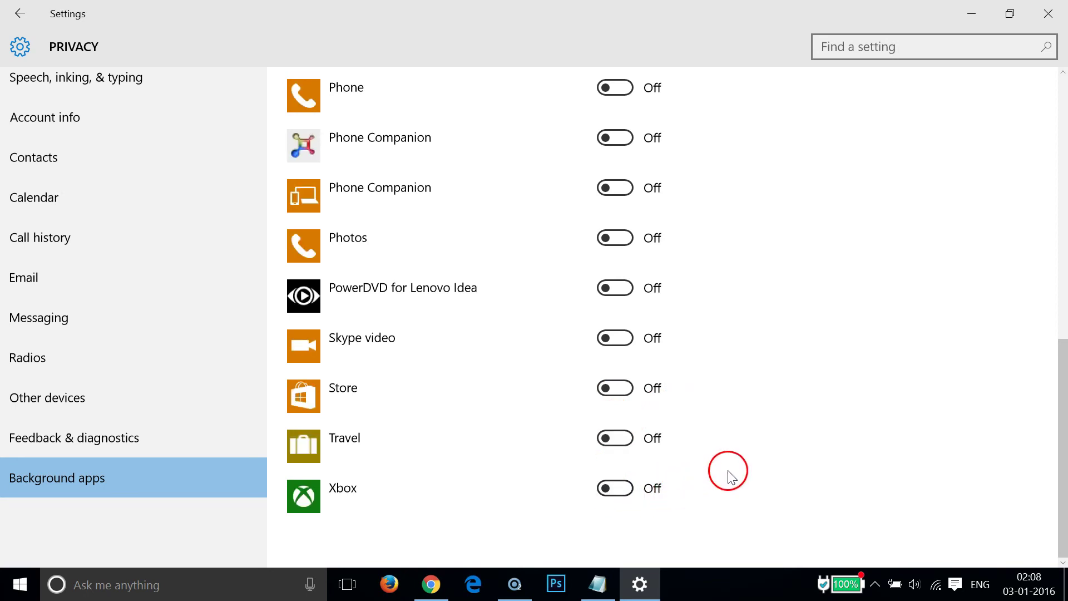
scroll(739, 312, up, 3)
scroll(740, 313, up, 3)
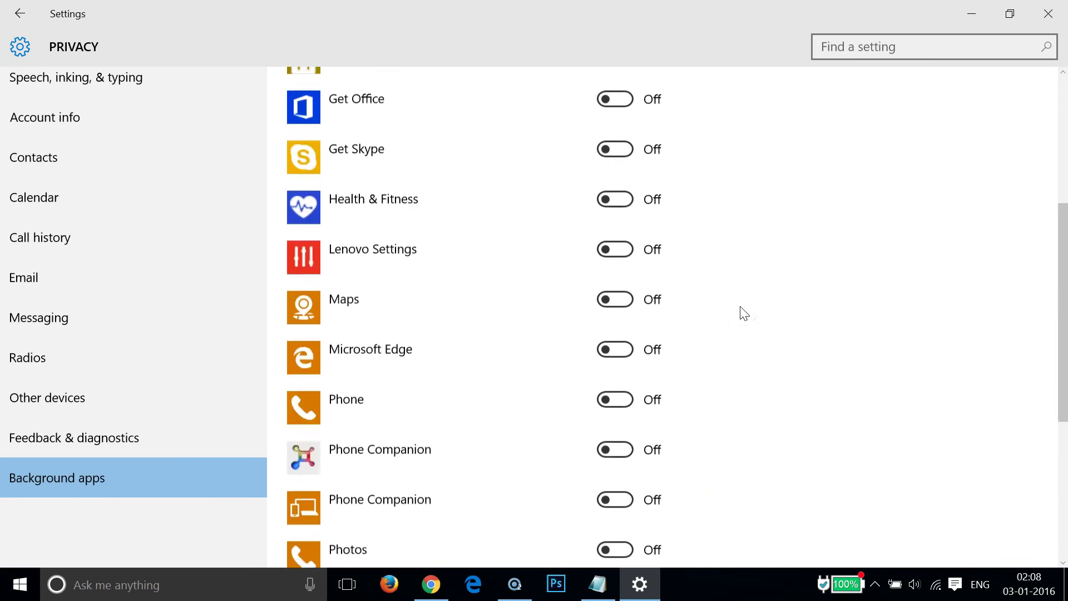
scroll(739, 312, up, 3)
scroll(739, 313, down, 3)
scroll(740, 312, down, 3)
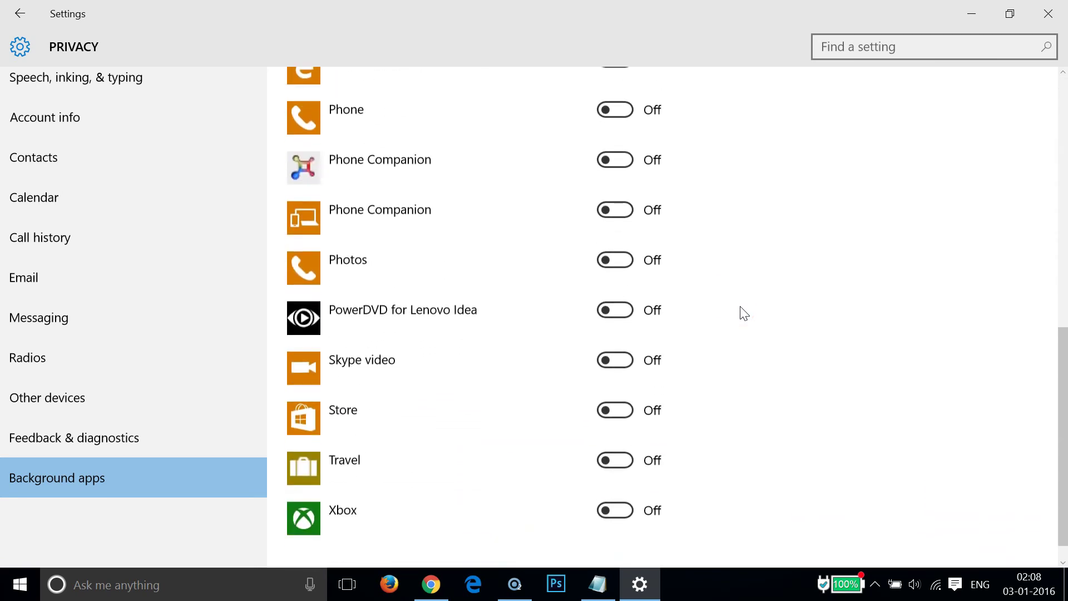
scroll(742, 312, up, 3)
scroll(742, 312, up, 3)
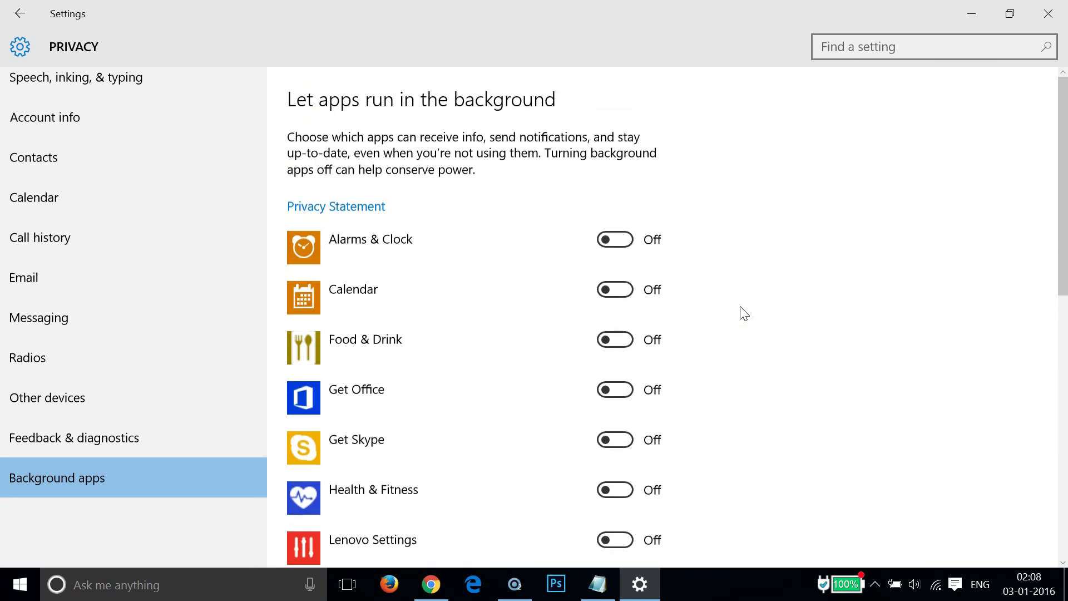
scroll(741, 313, down, 3)
scroll(742, 313, down, 3)
scroll(739, 312, up, 3)
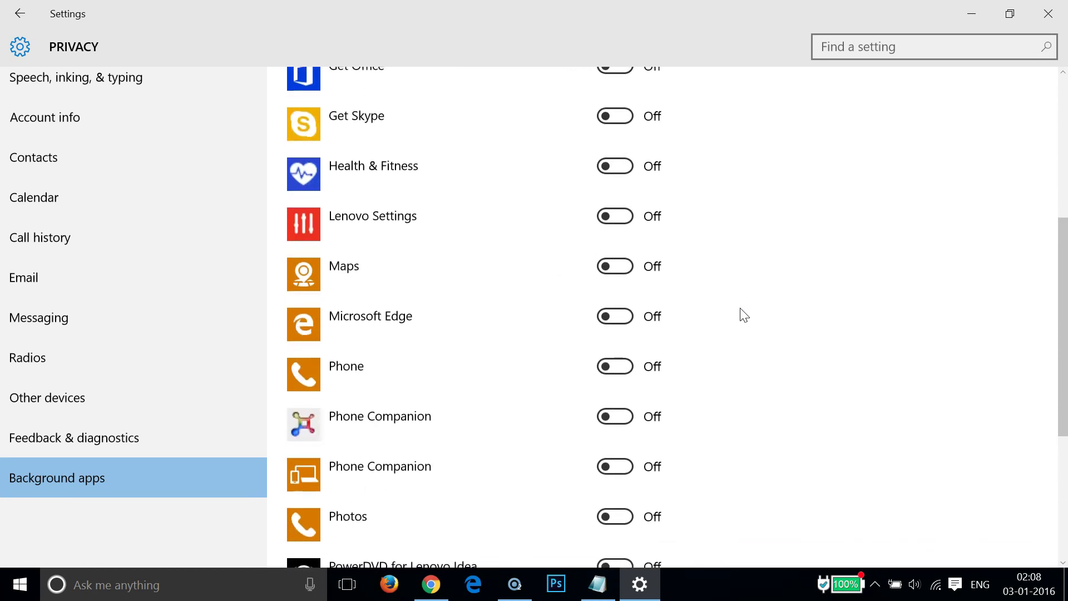
scroll(763, 353, up, 3)
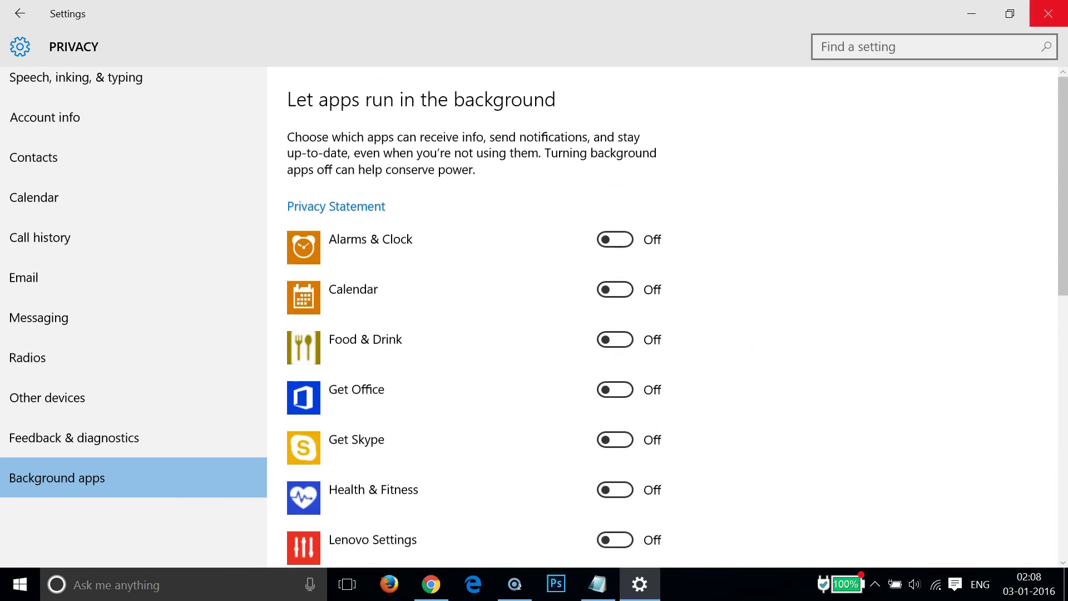
Close the Settings window after confirming every background app toggle is Off
click(1048, 14)
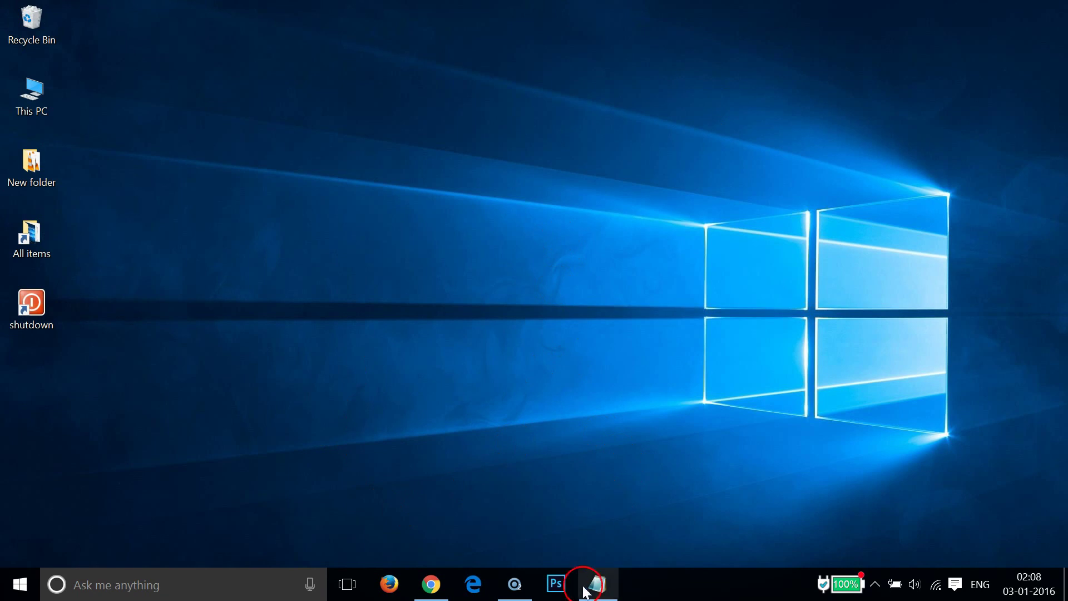
Restore the 'How To Fix Low Internet Speed In Windows 10 ?' Notepad window from the taskbar
click(594, 585)
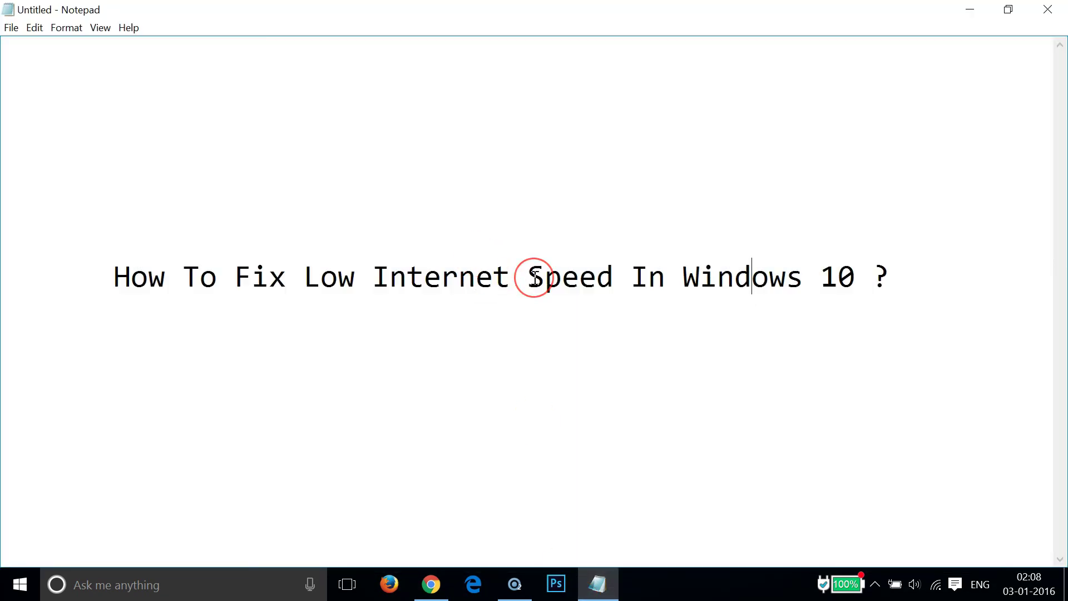